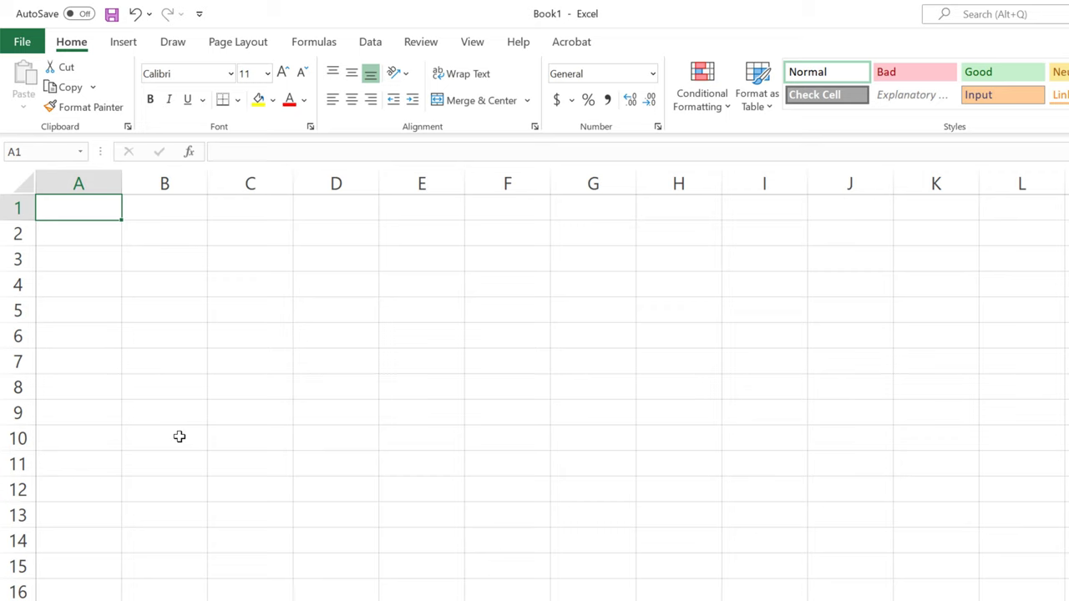
Add headers x and y, then fill x from 0 to 1 in 0.1 steps down to row 12.
text(x)
key(Tab)
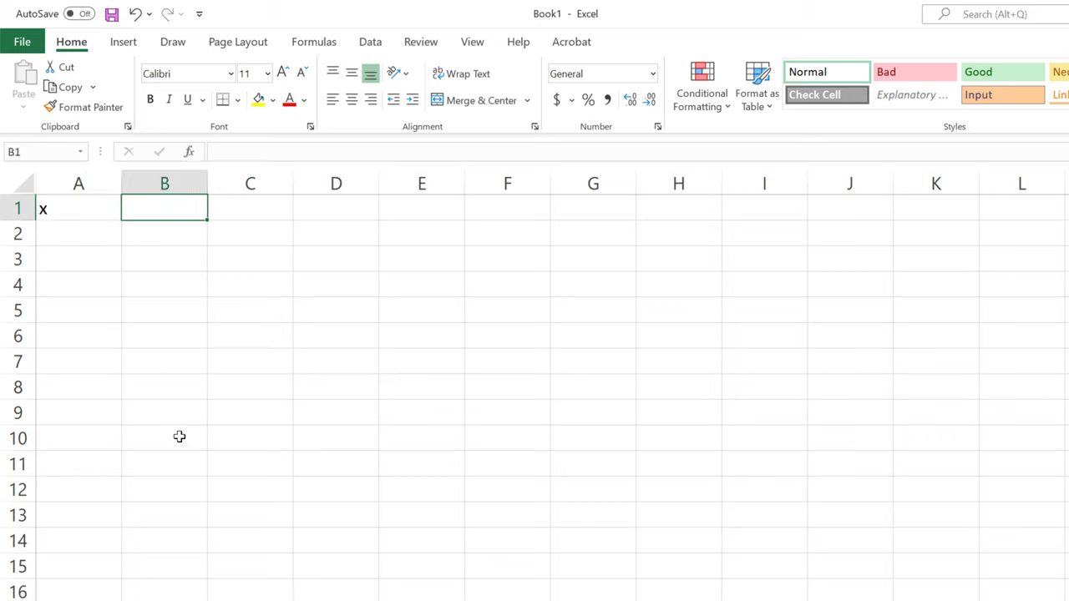
text(y)
key(Tab)
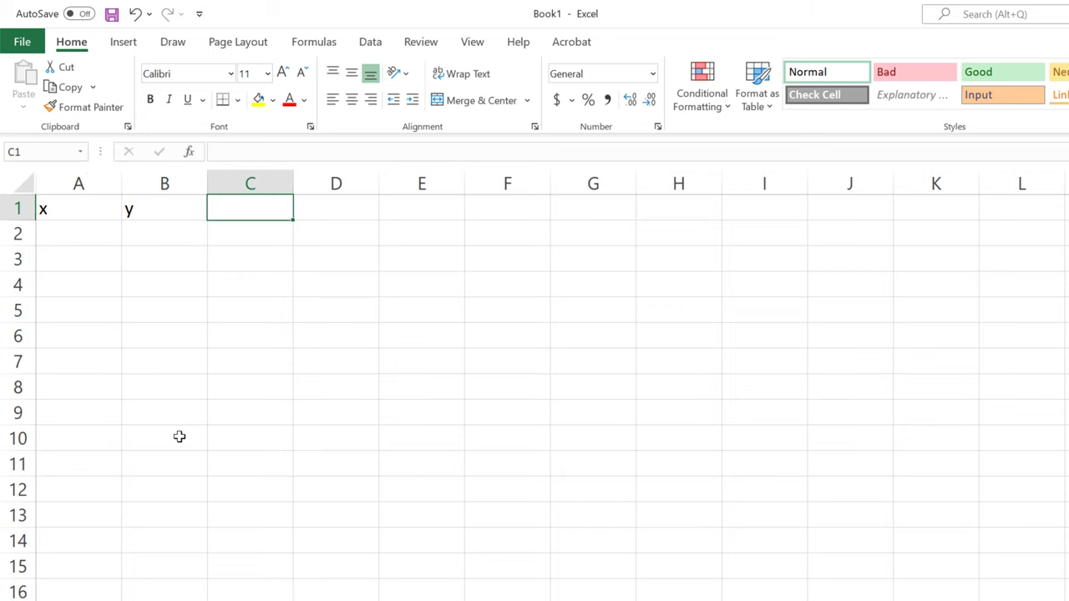
key(Return)
key(F2)
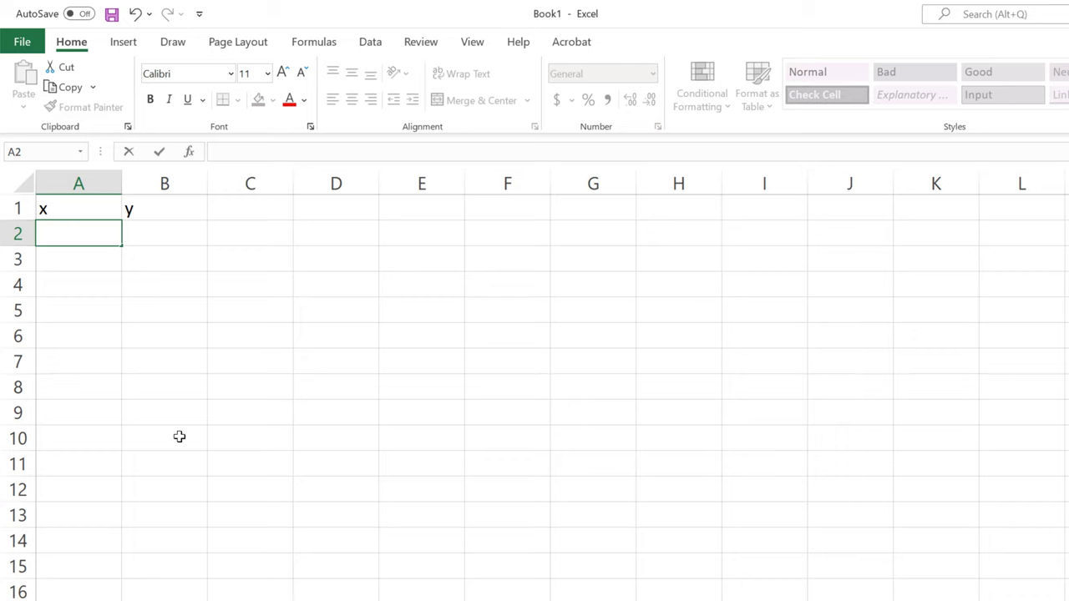
text(0)
key(Return)
text(0.0)
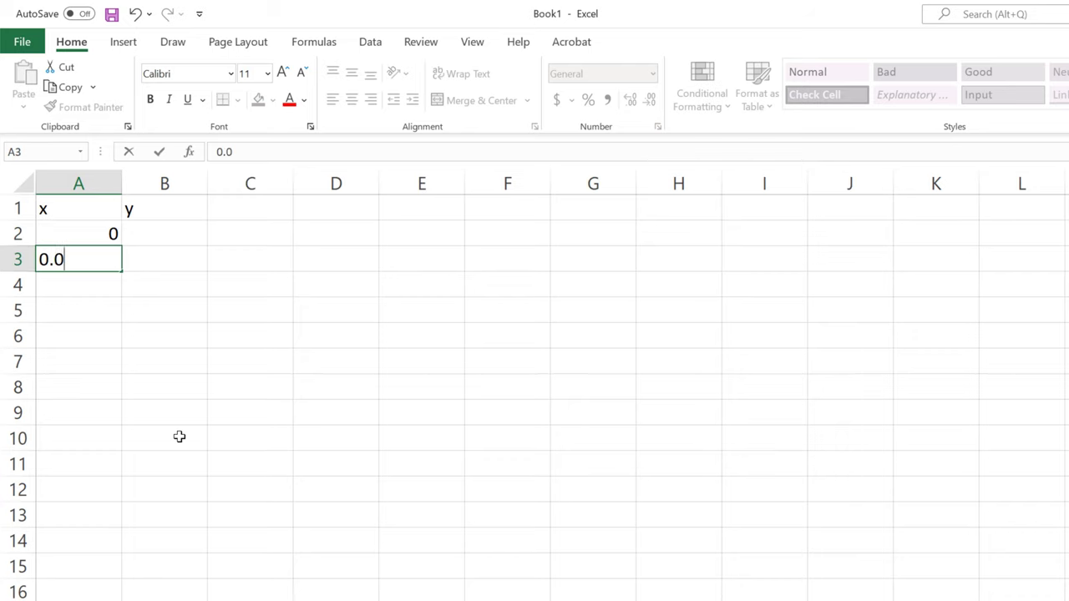
key(BackSpace)
text(1)
key(Return)
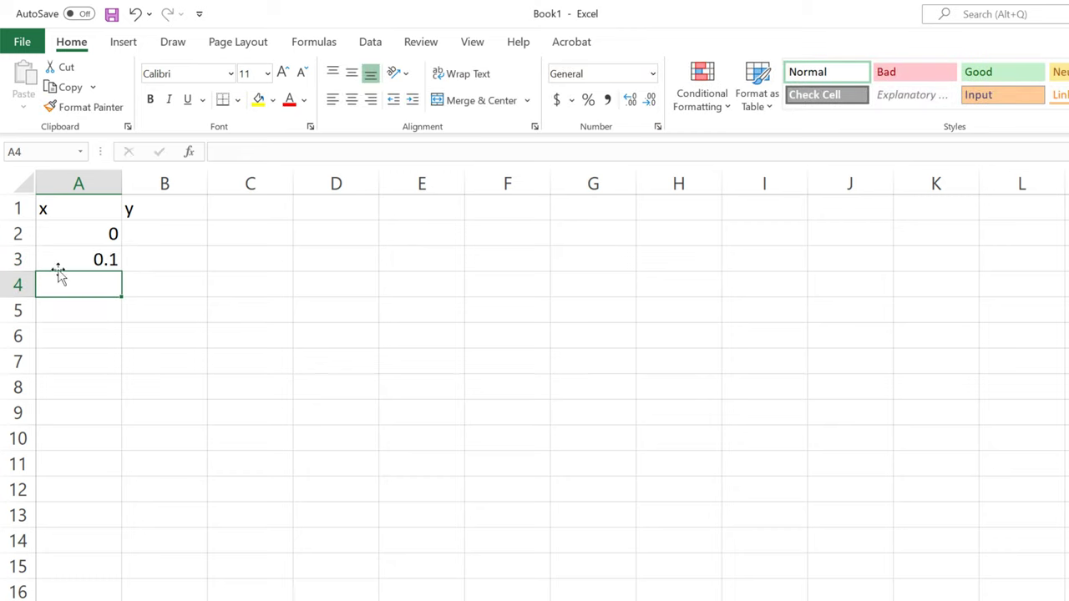
drag(67, 233, 121, 501)
Fill column B with =A2^2 down to row 12 and save the workbook as test1.
double_click(154, 224)
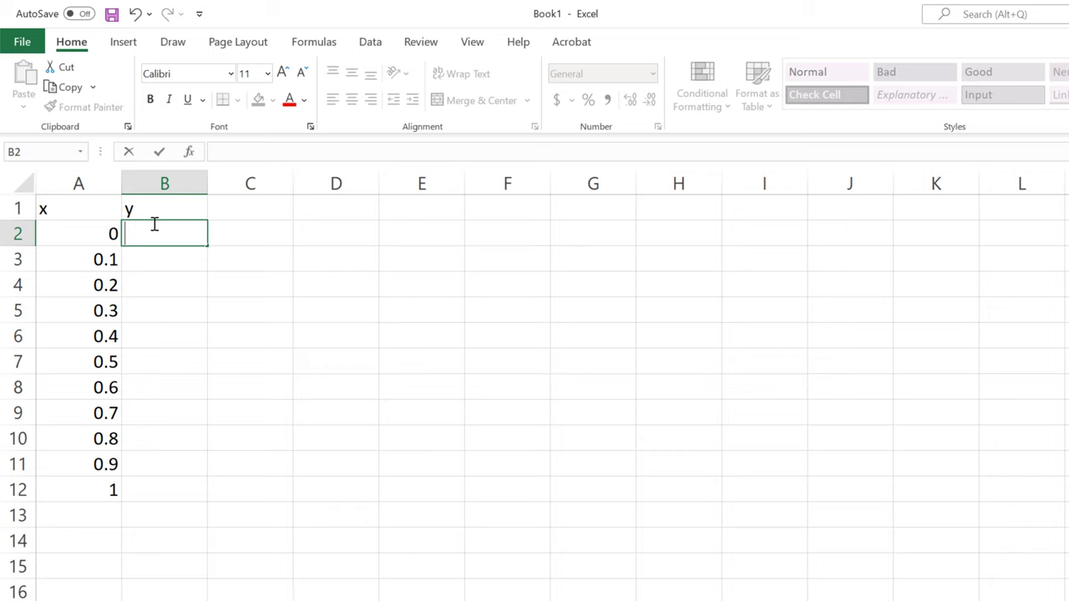
text(=)
click(89, 238)
text(^)
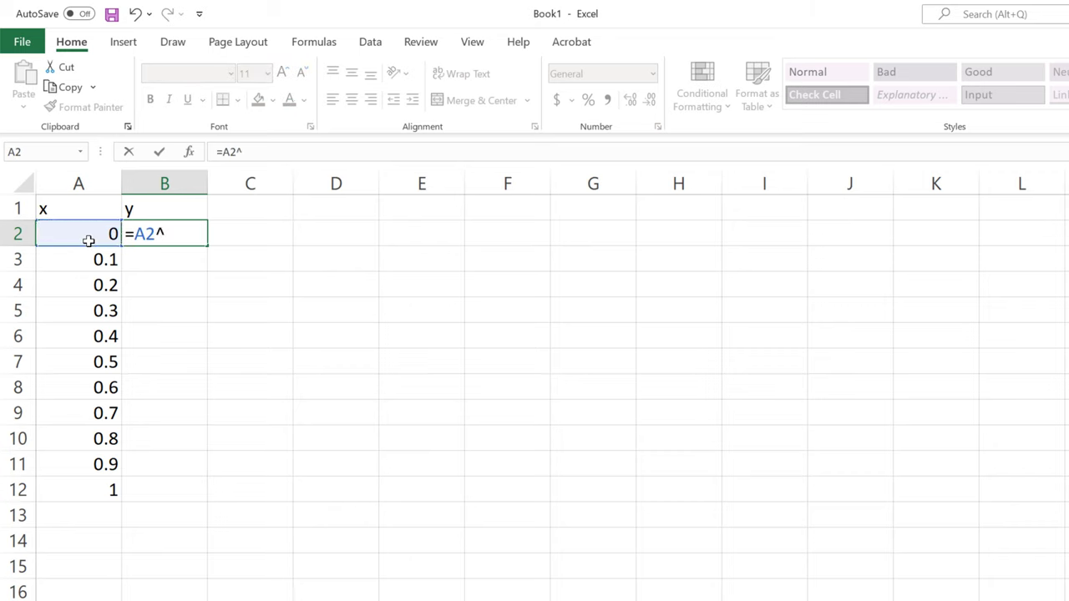
text(2)
key(ctrl+Return)
drag(207, 240, 193, 493)
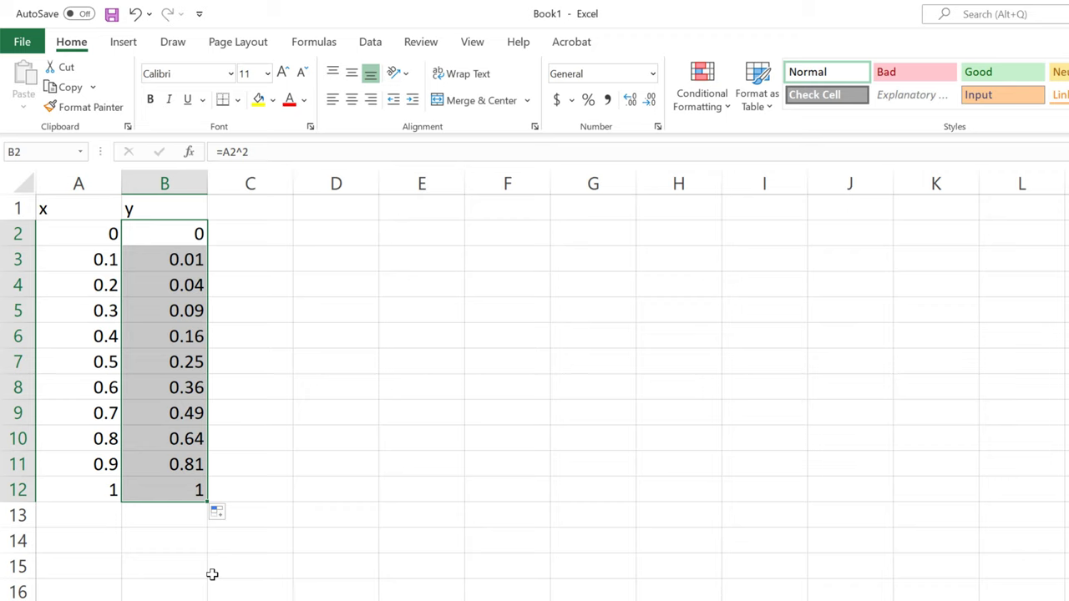
key(ctrl+s)
text(test1)
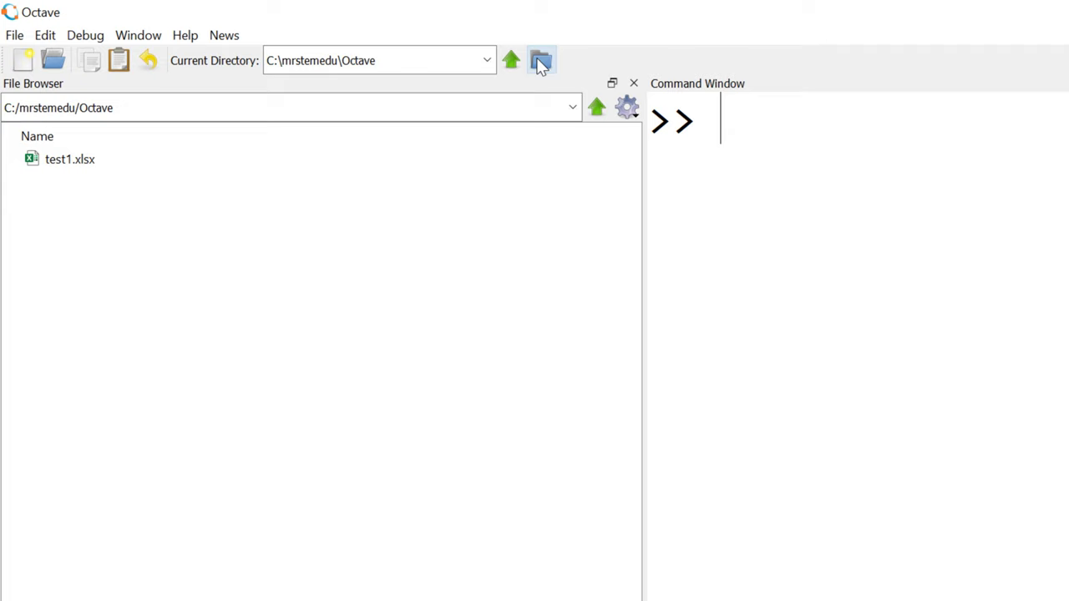
Browse to set C:\mrstemedu\Octave as Octave's current directory.
click(541, 63)
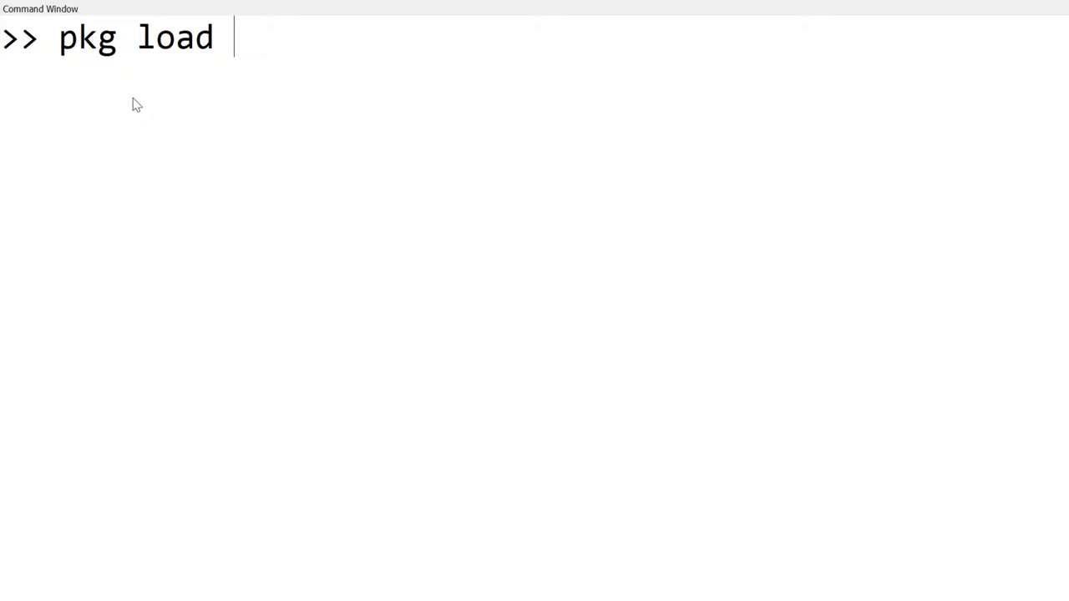
Load the io package with pkg load io.
text(io)
key(Return)
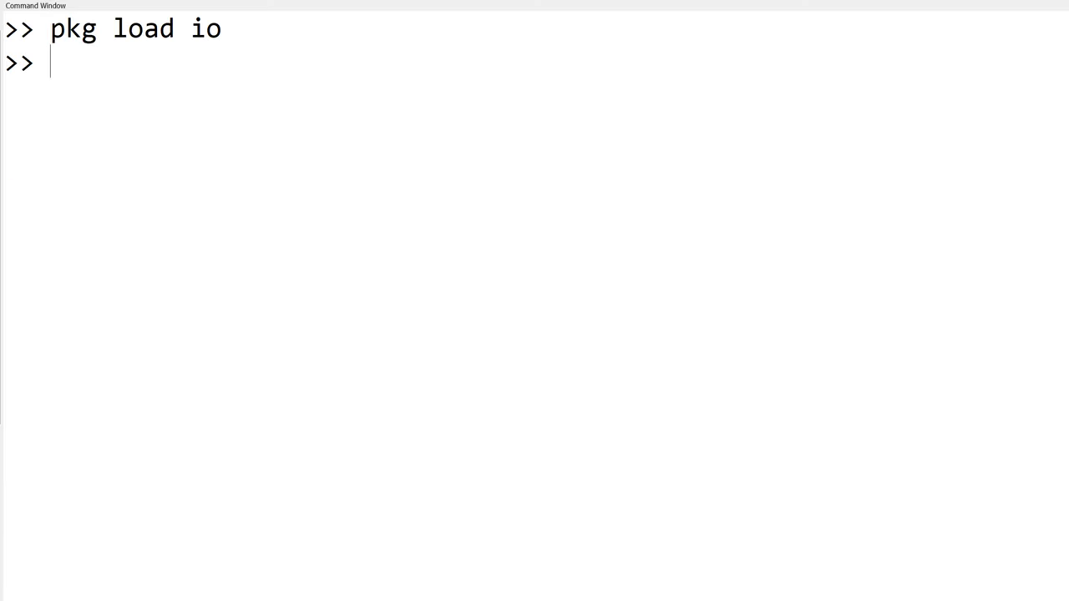
Run num = xlsread('test1.xlsx') to get the 11-by-2 matrix of x values and squares.
text(num = x)
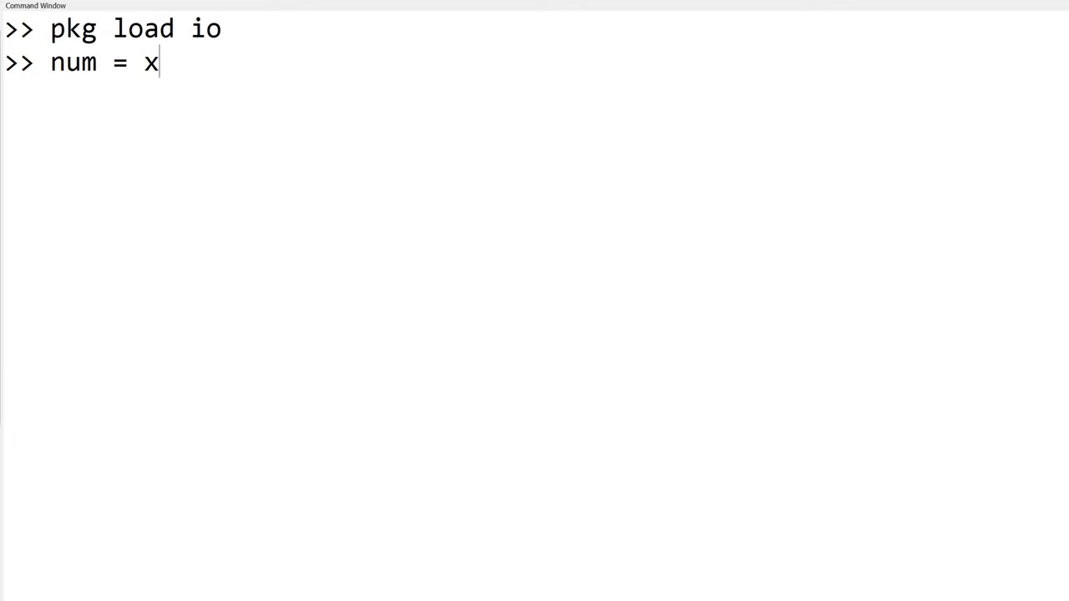
text(lsread('test1')
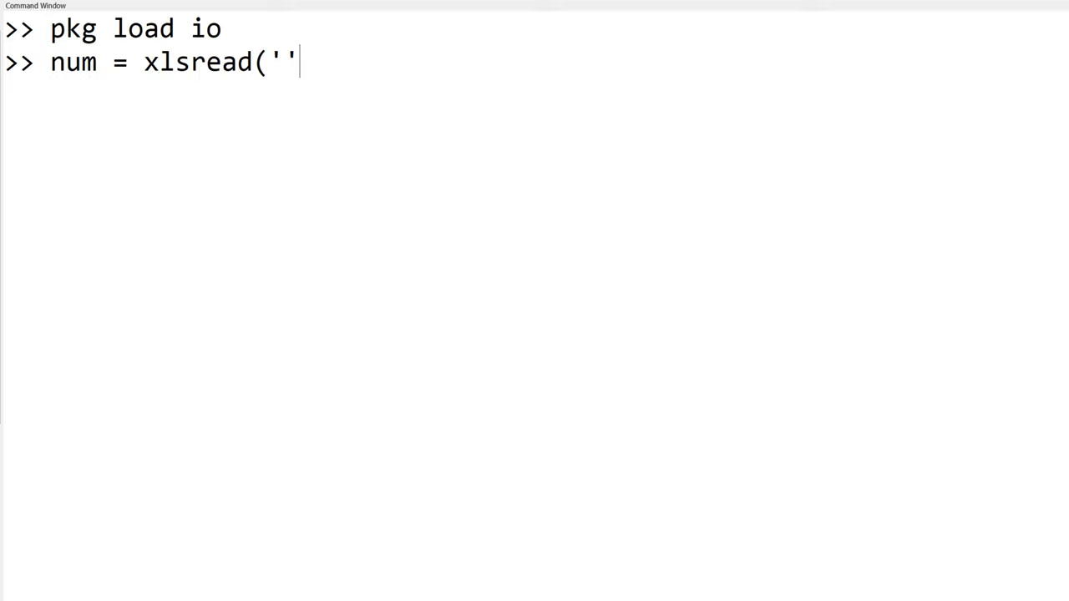
key(Left)
text(test1)
text(.xls)
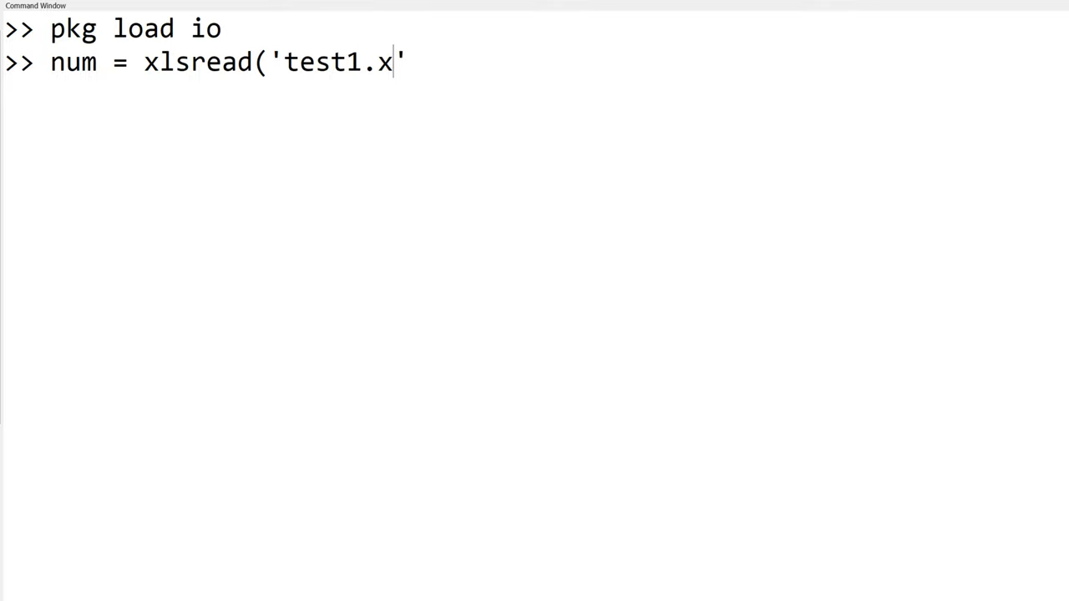
text(x)
key(Right)
text())
key(Return)
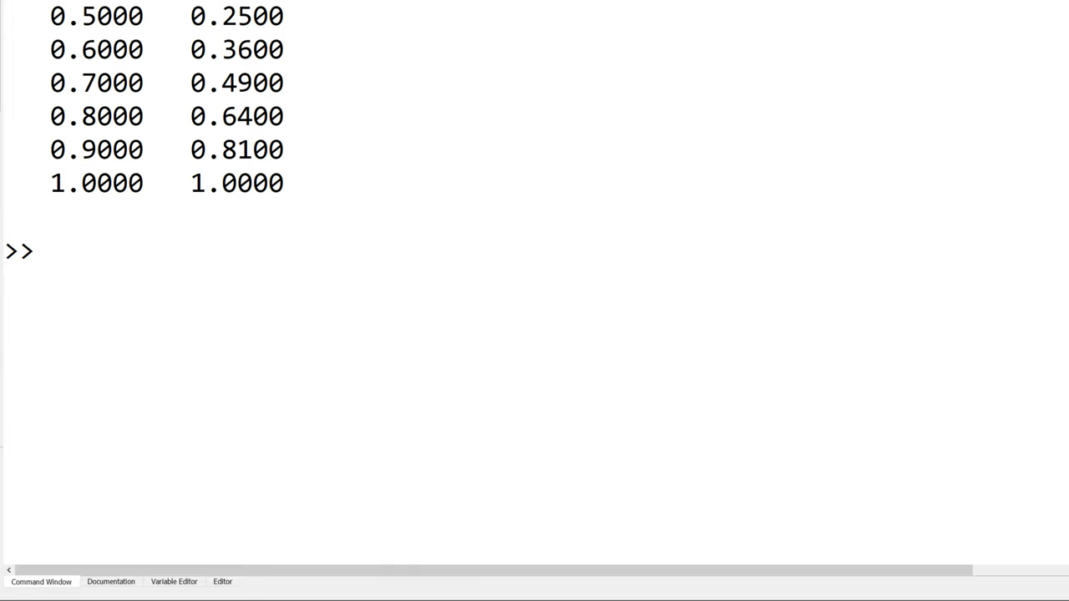
Assign x=num(:,1) and y=num(:,2) as column vectors.
text(x=num(:,1))
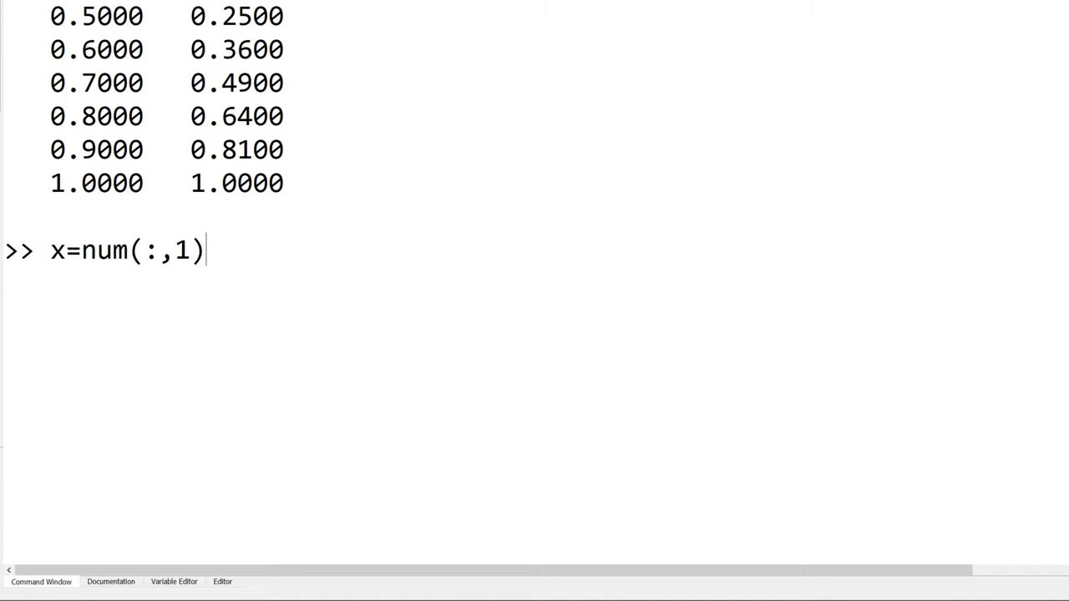
key(Return)
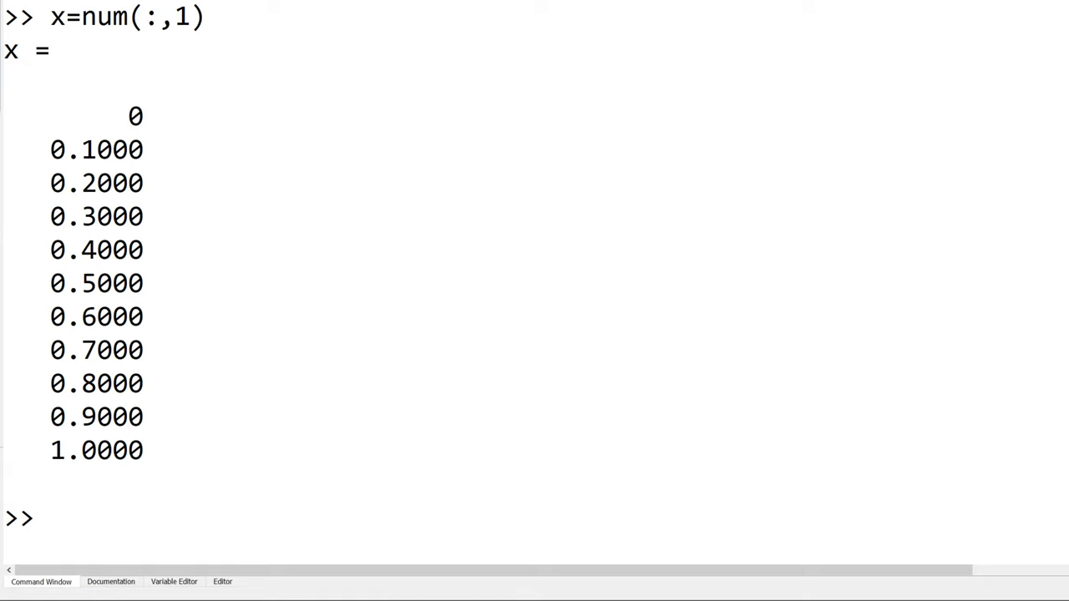
text(y=num)
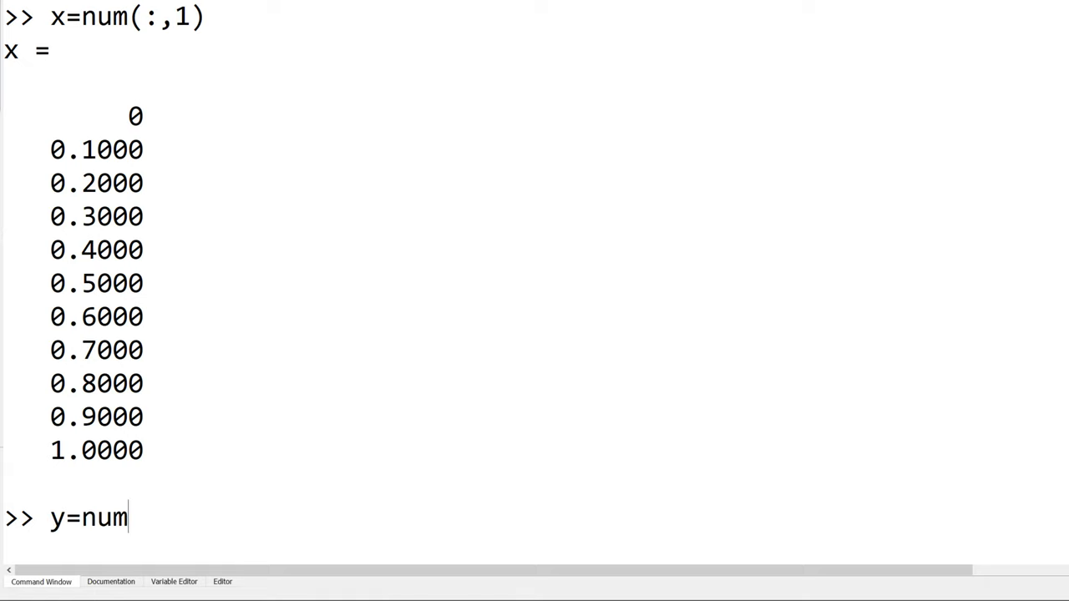
text((:,2))
key(Return)
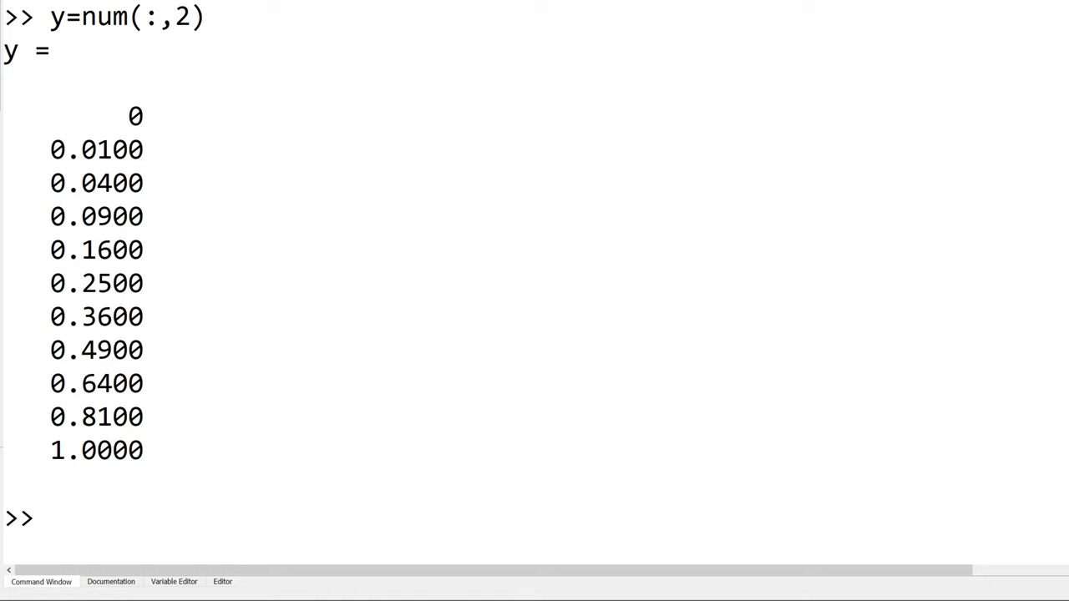
Plot y against x and enlarge the axis tick labels to font size 36.
text(plot(x,y)
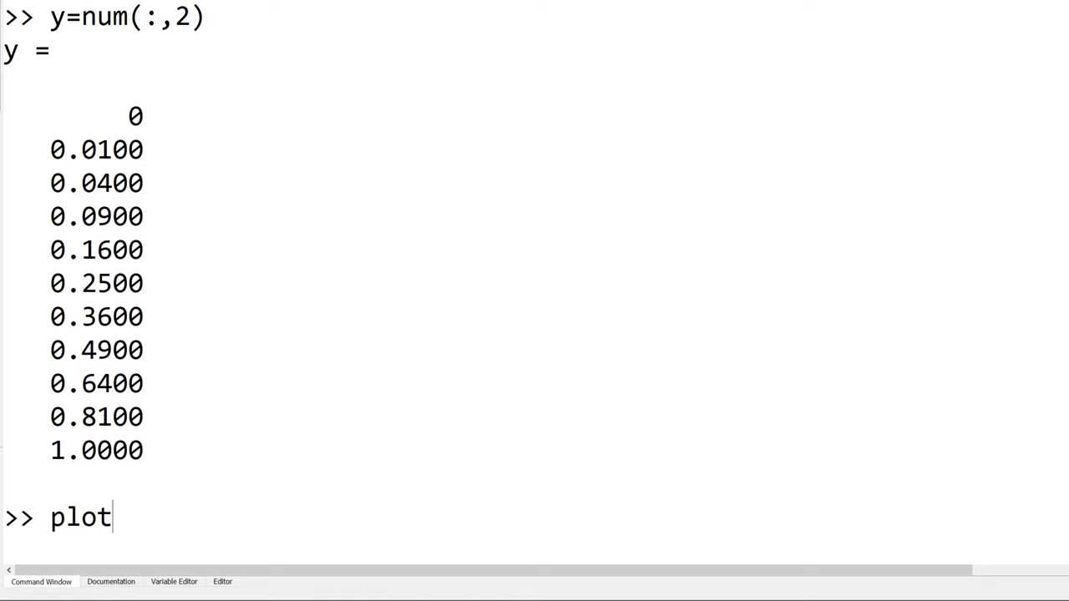
text())
key(Return)
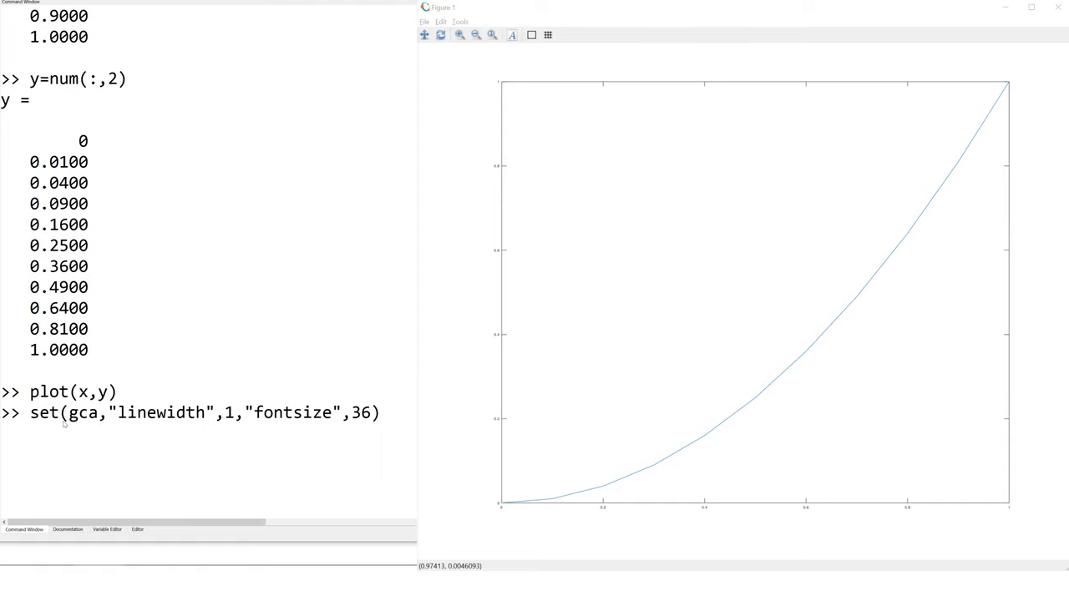
key(Return)
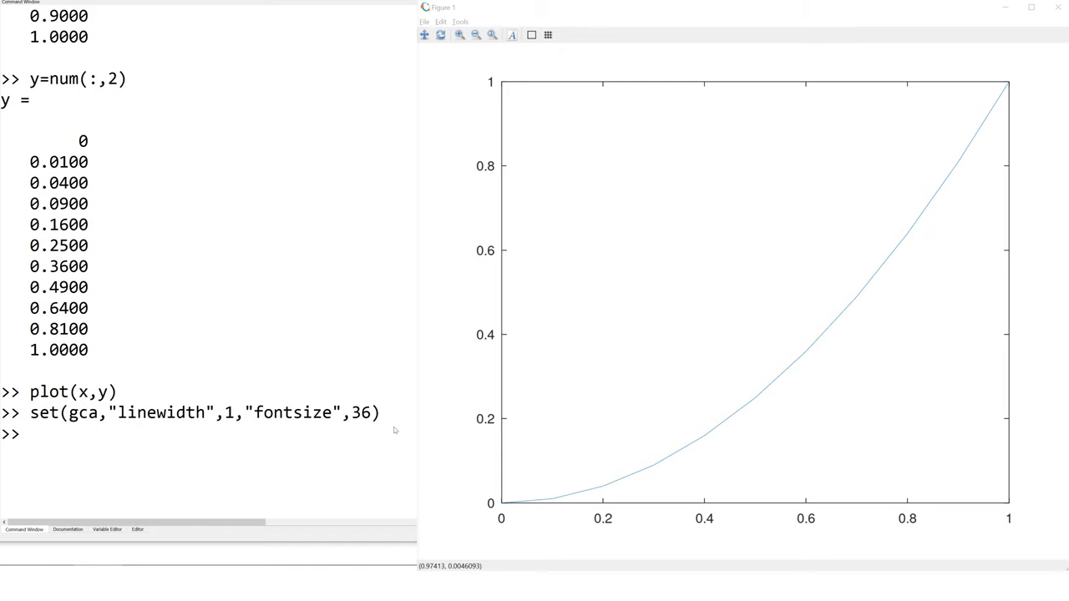
Turn on grid lines, label the x axis 'x', and start the ylabel command.
text(grid on)
key(Return)
text(xlabel('x'))
key(Return)
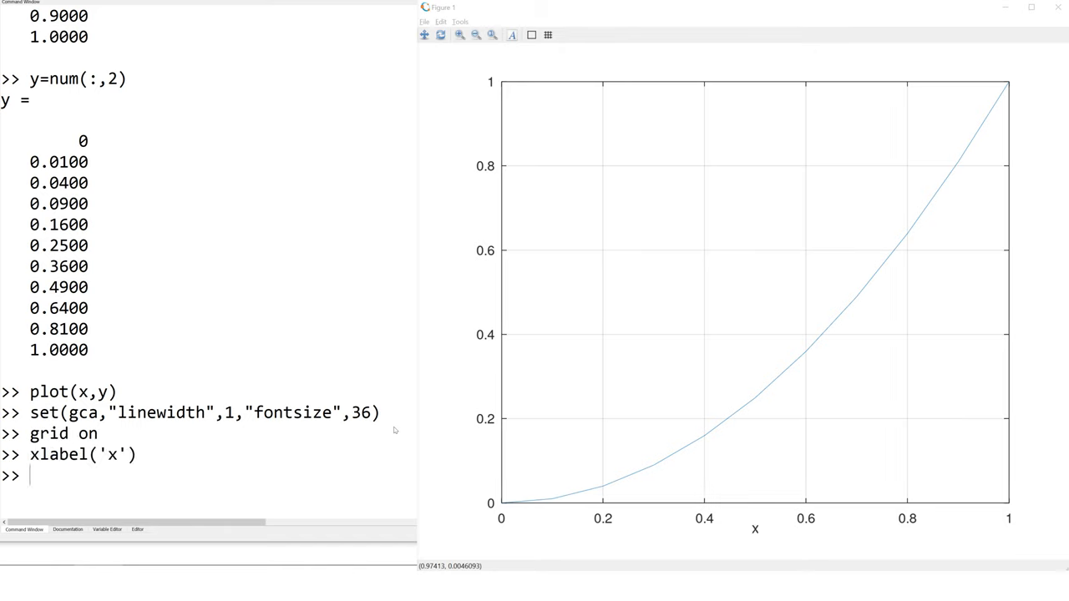
text(ylabel)
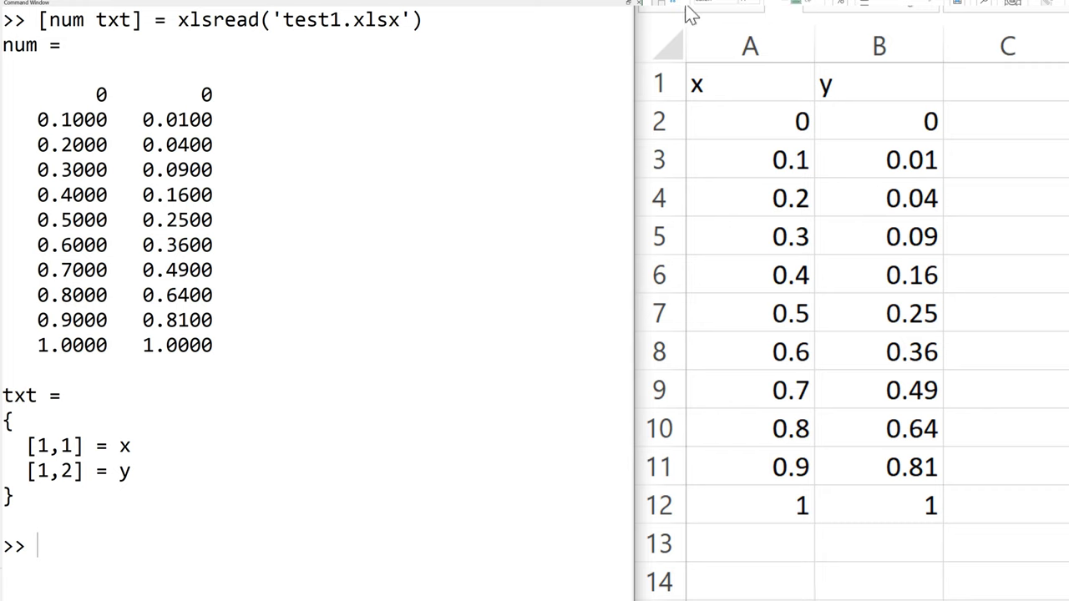
Replace 0.16 in cell B6 with the text z.
click(927, 275)
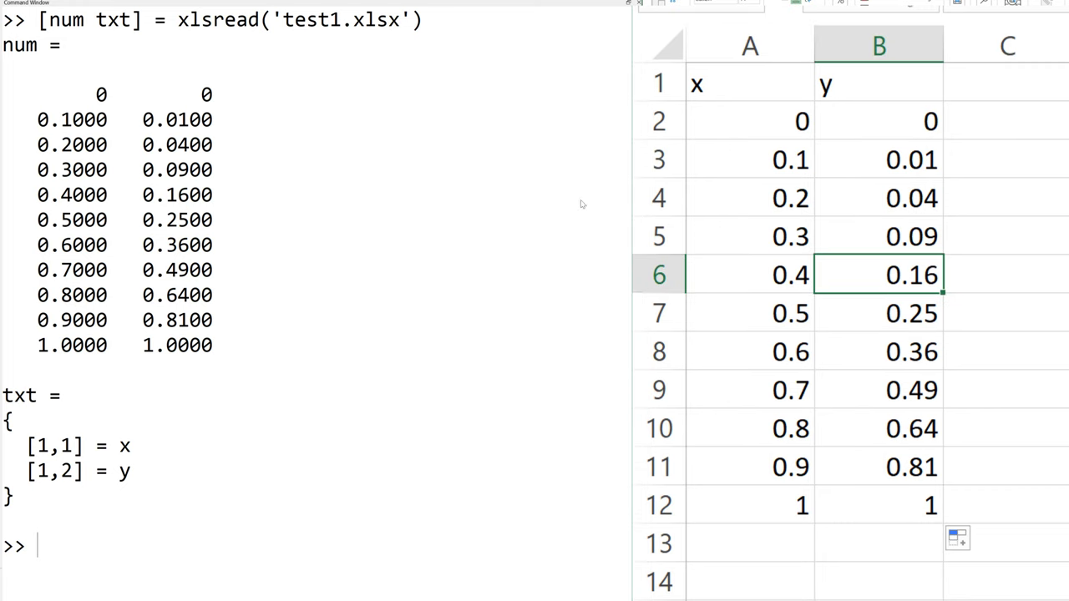
text(z)
key(Return)
click(72, 564)
key(Up)
key(Return)
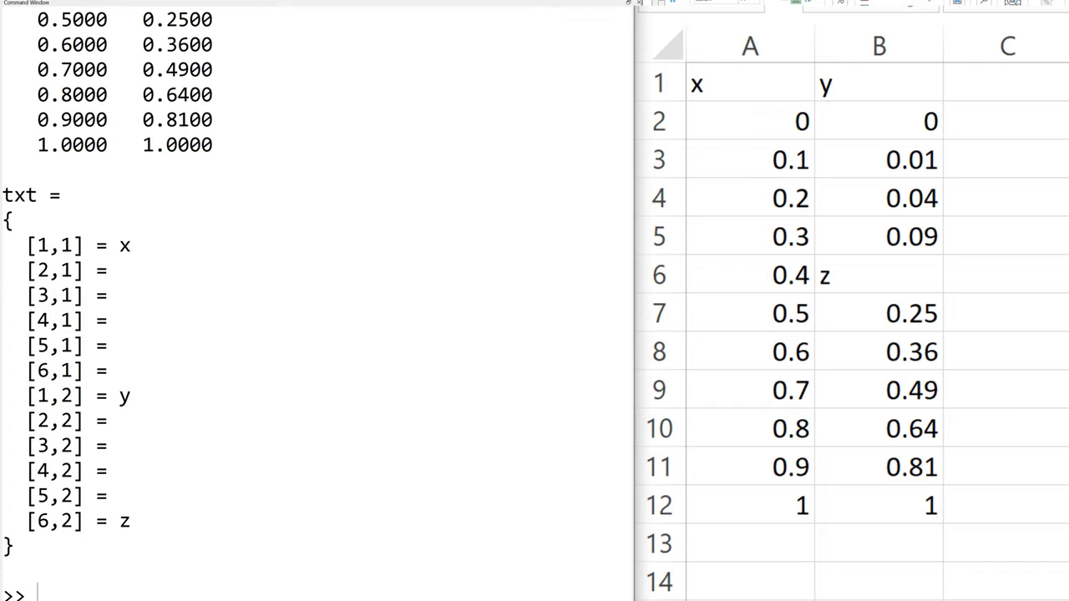
Put 0.16 back into cell B6 in place of z.
click(913, 275)
text(0.)
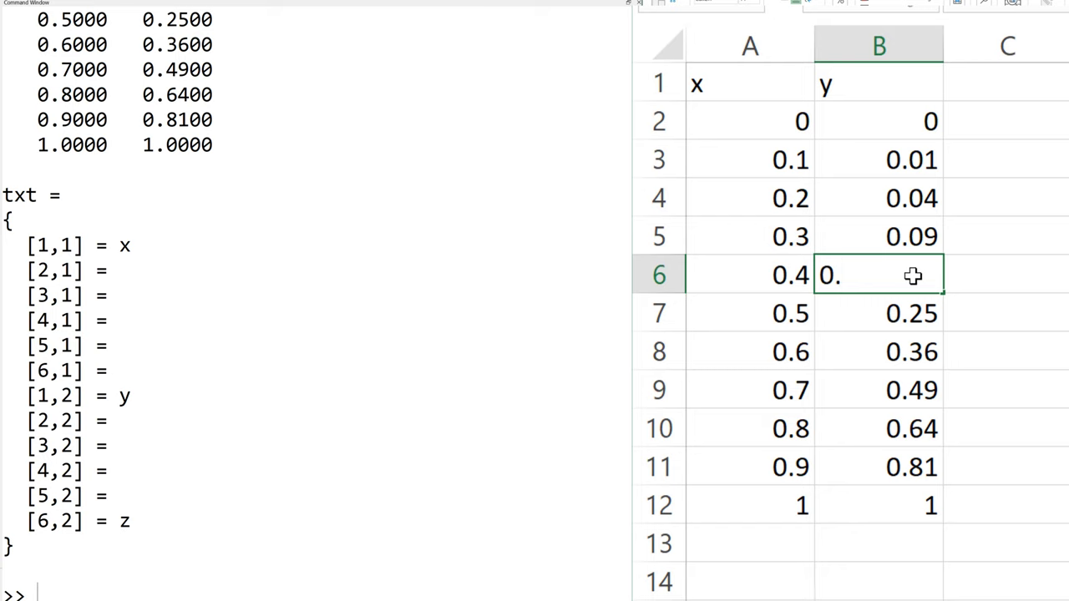
text(16)
key(Return)
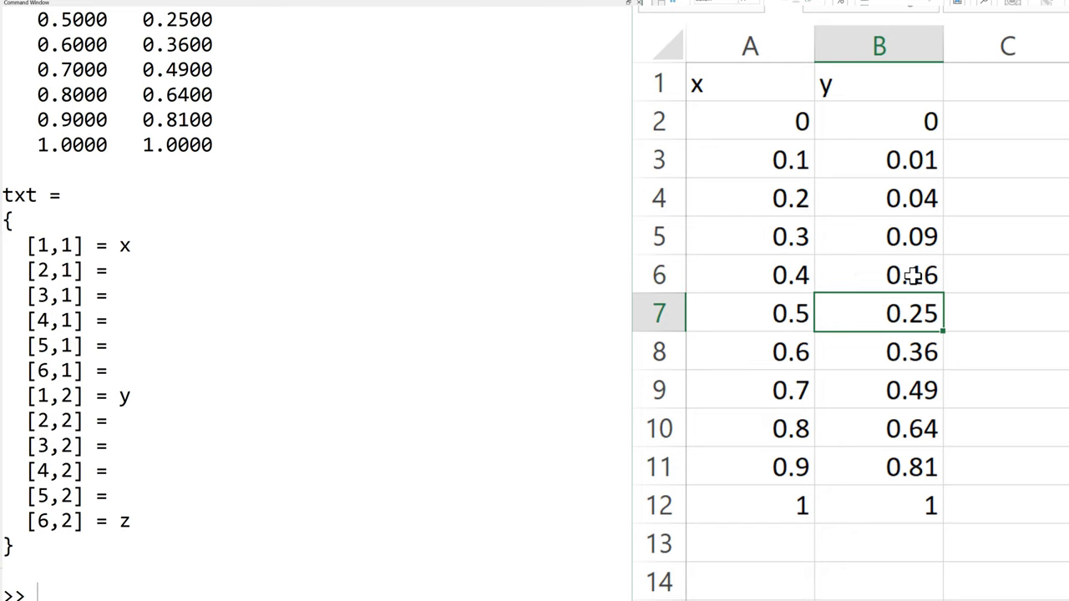